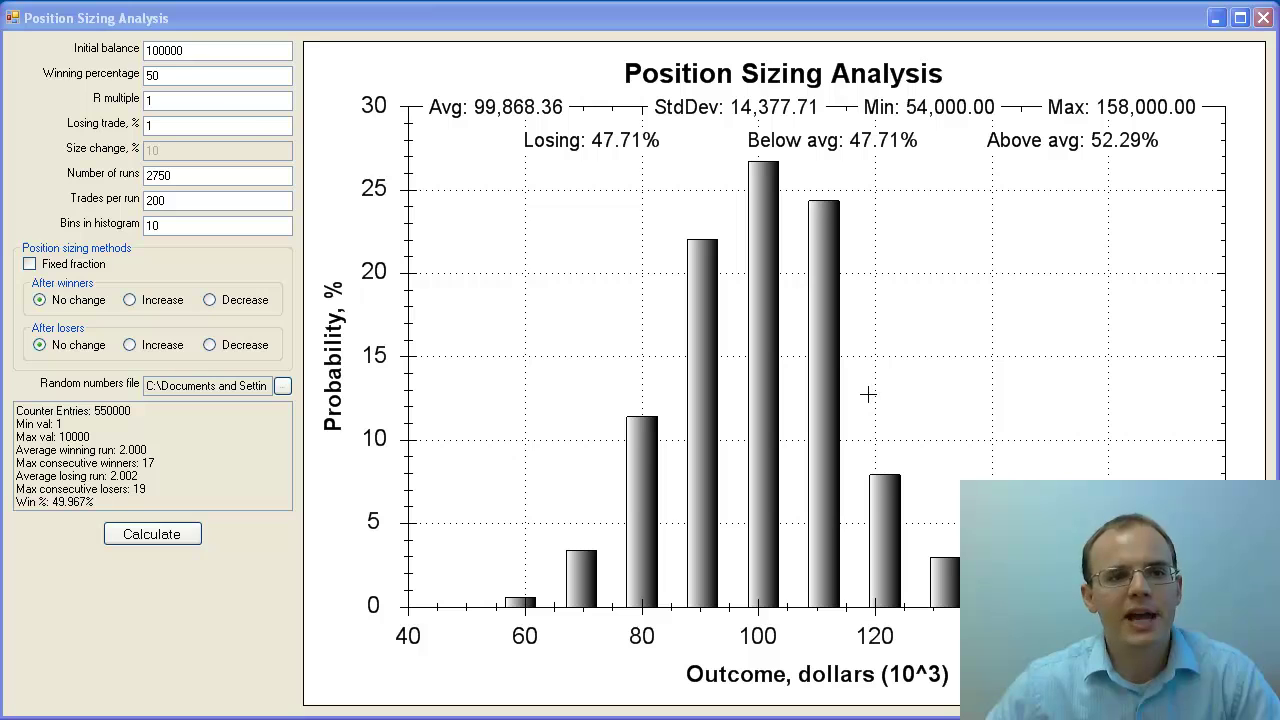
Step: Review the inputs: 50% winning percentage, R multiple of 1 and initial balance
double_click(199, 74)
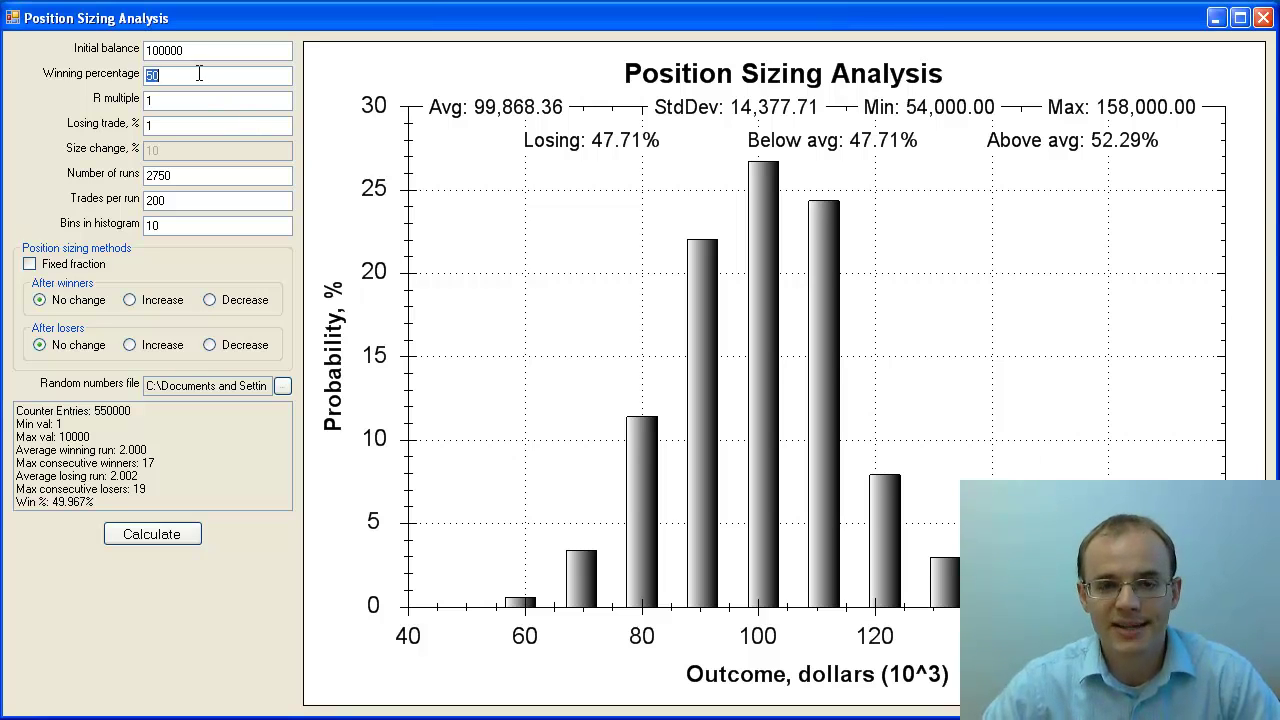
left_click(184, 99)
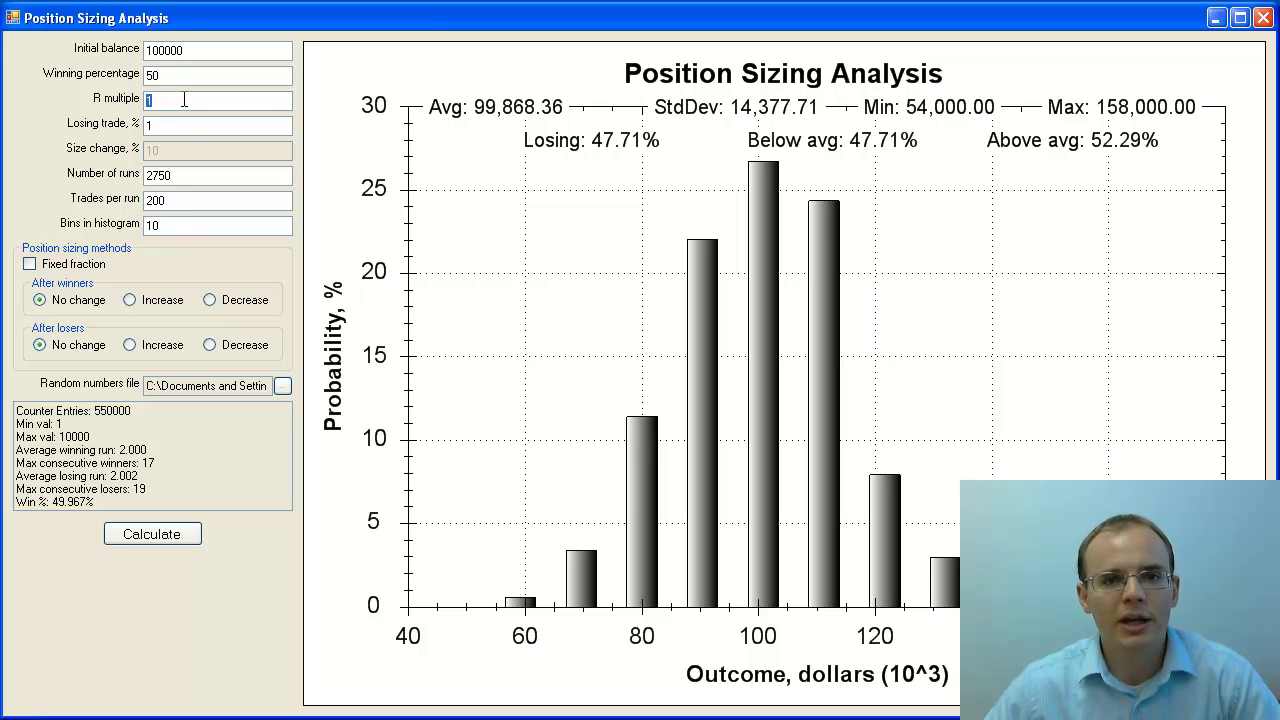
key("Tab")
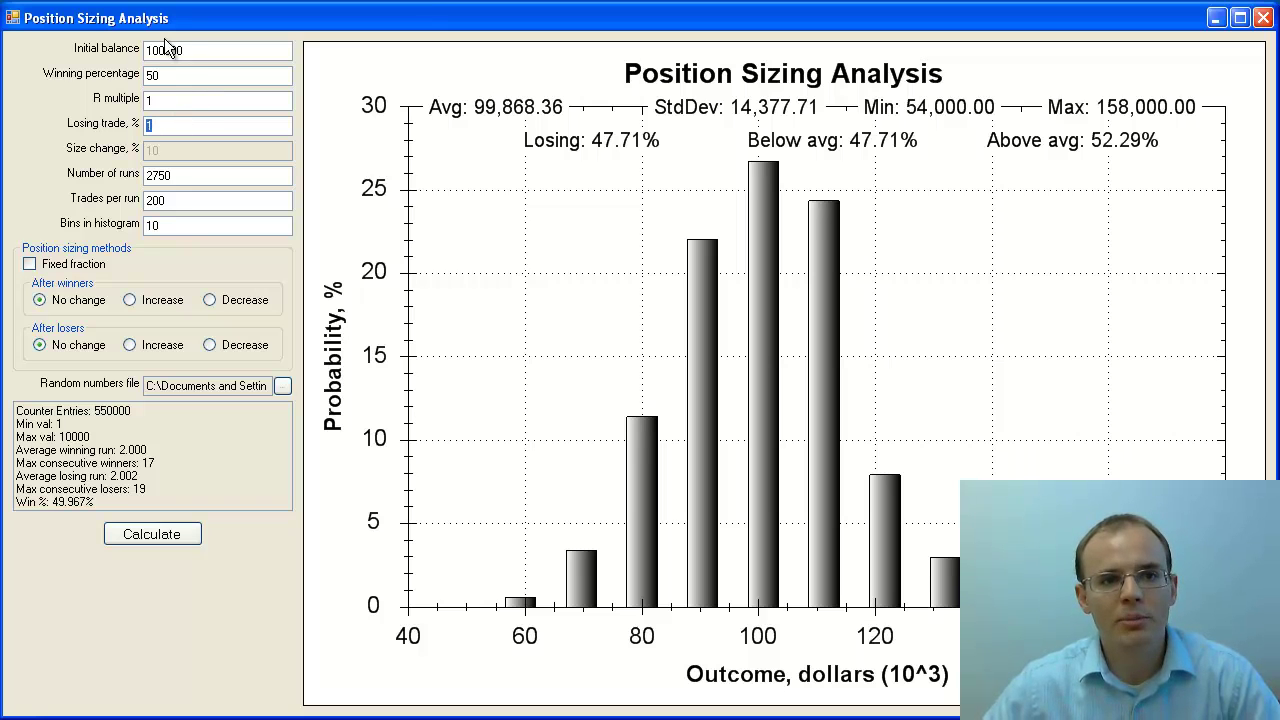
left_click(170, 52)
double_click(170, 52)
double_click(188, 100)
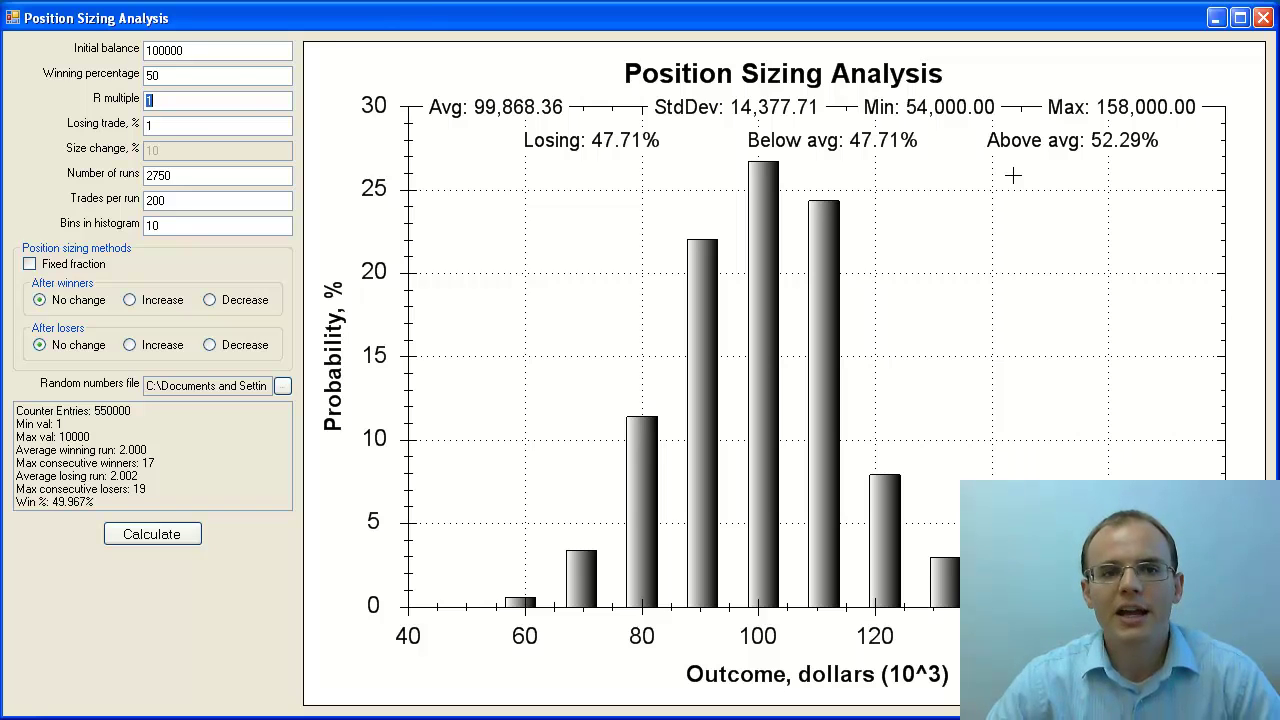
Step: Enter 0.25 in the Losing trade % field and recalculate the simulation
key("Tab")
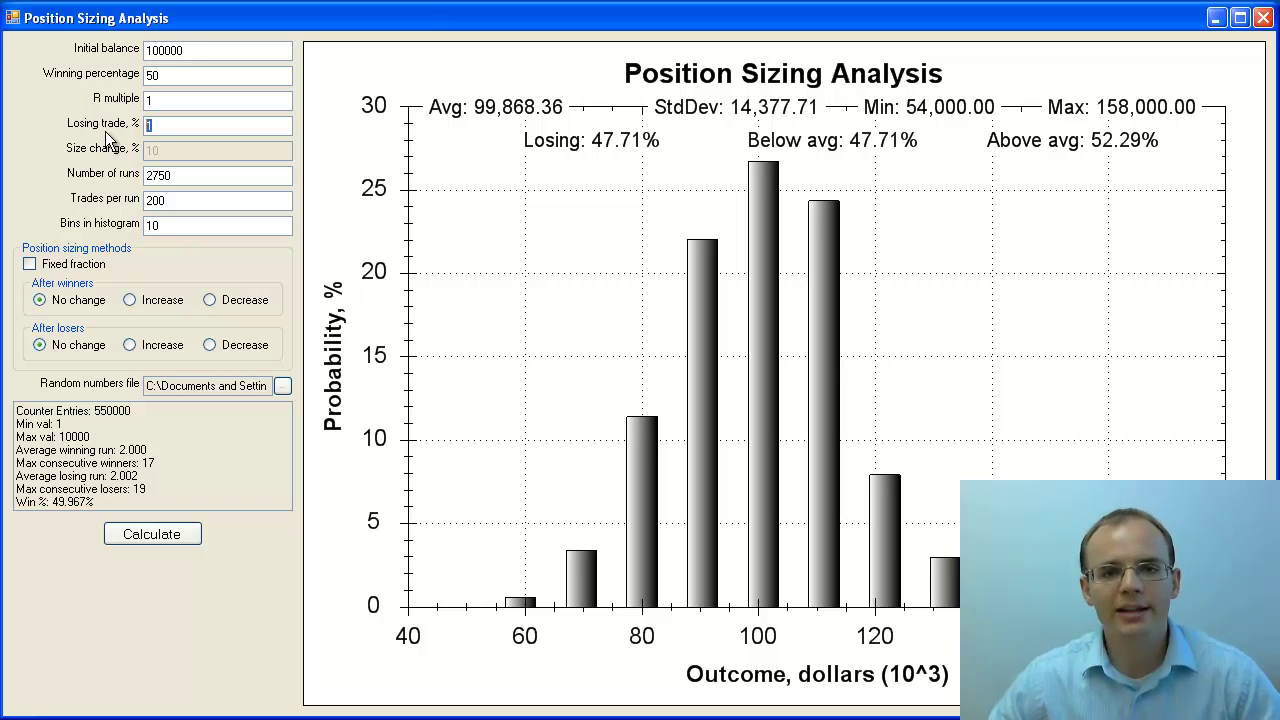
type("0")
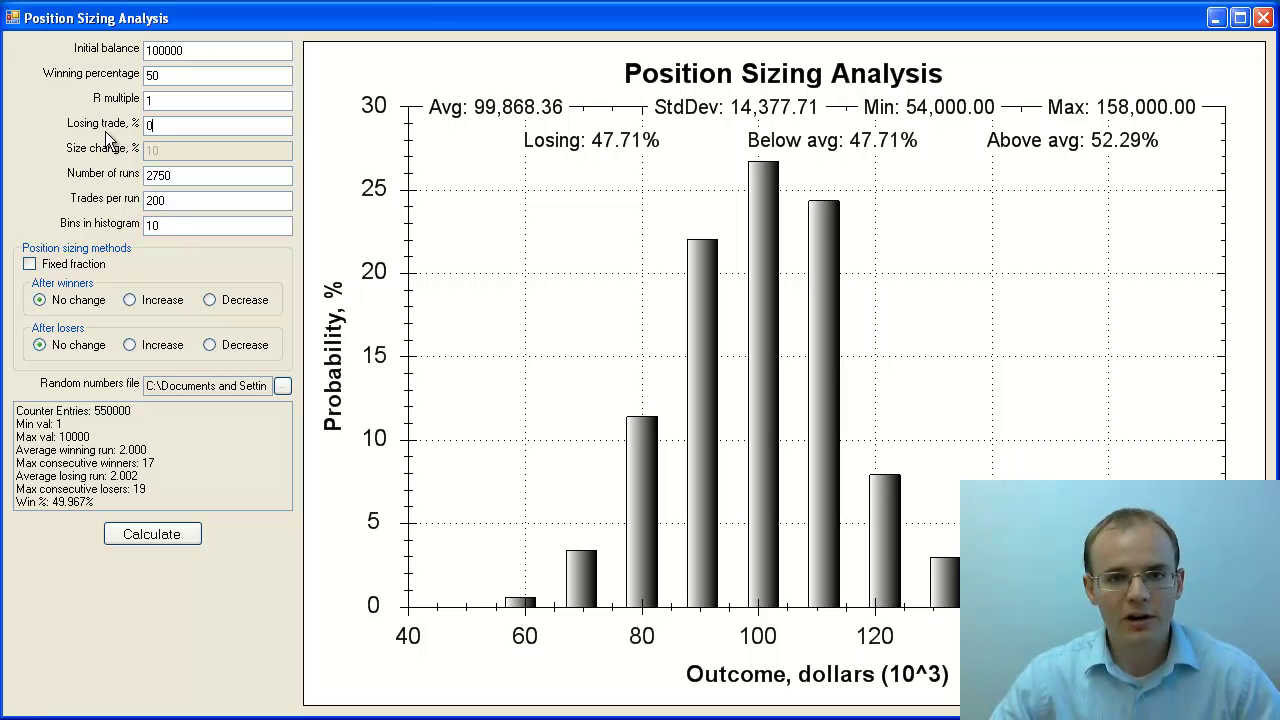
type(".25")
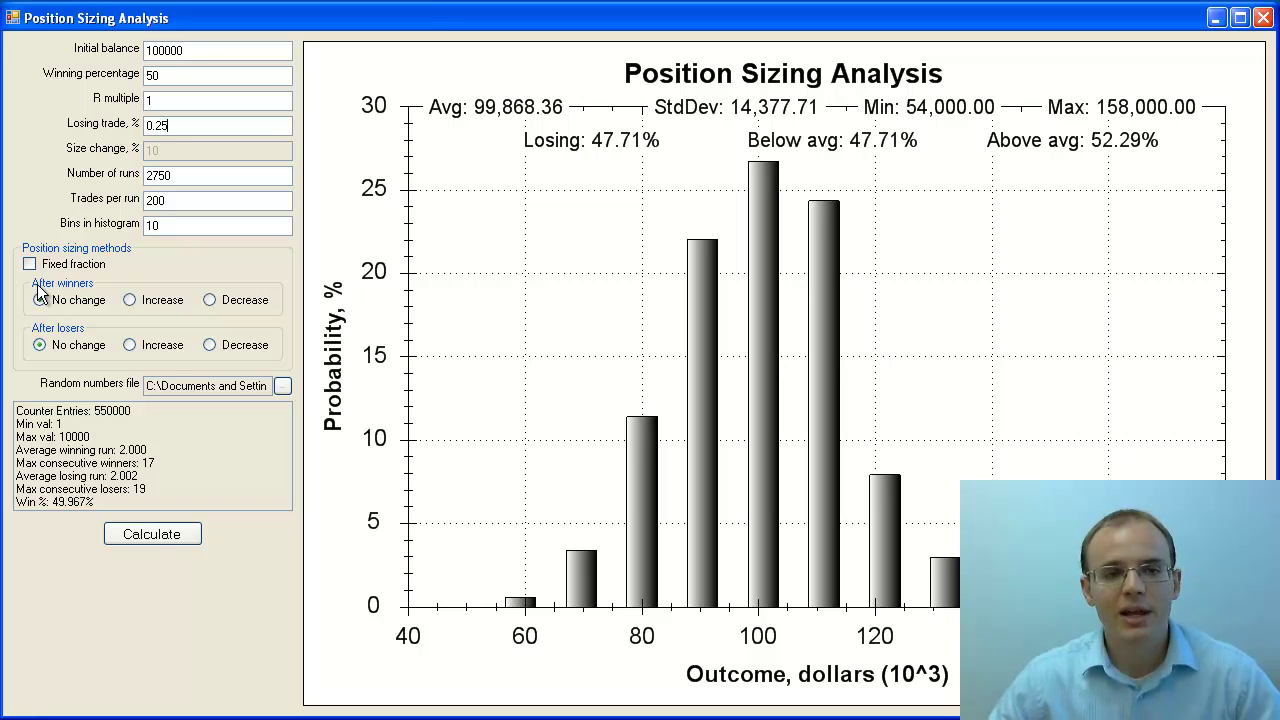
left_click(187, 535)
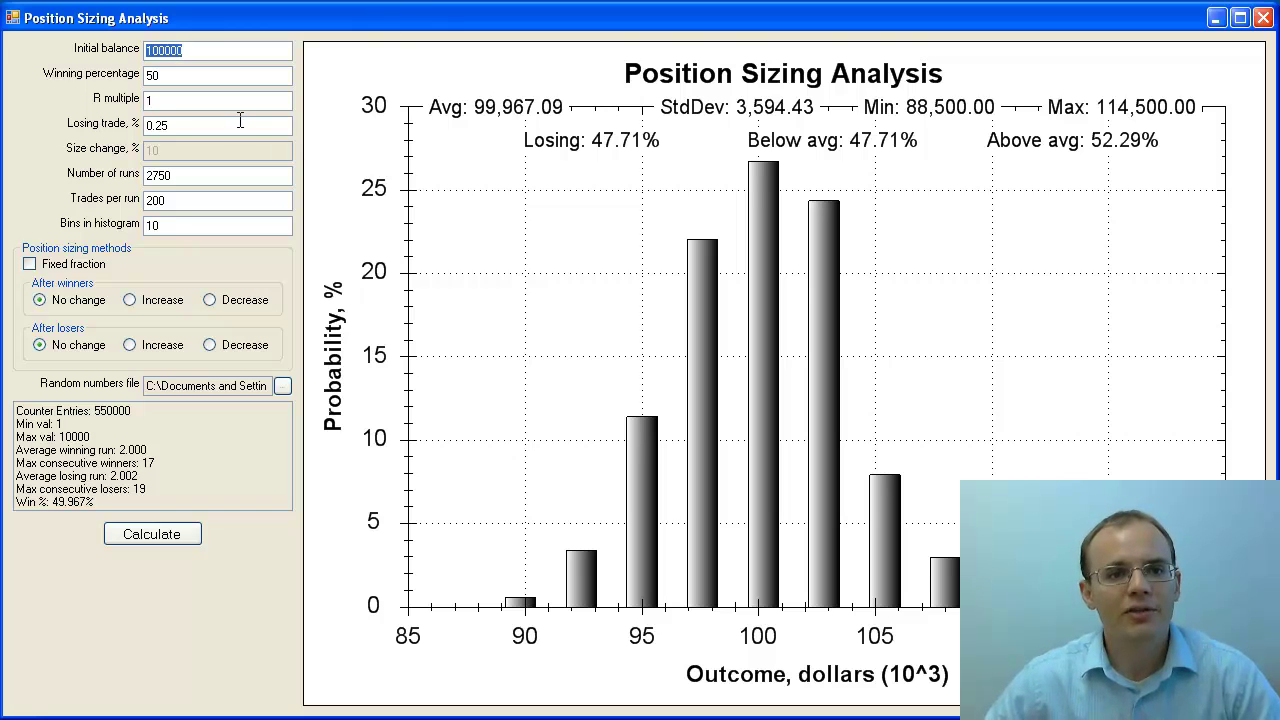
Step: Replace the 0.25 losing-trade risk with 2% and recalculate for the wider 8,000–216,000 outcomes
left_click_drag(240, 122, 63, 122)
type("2")
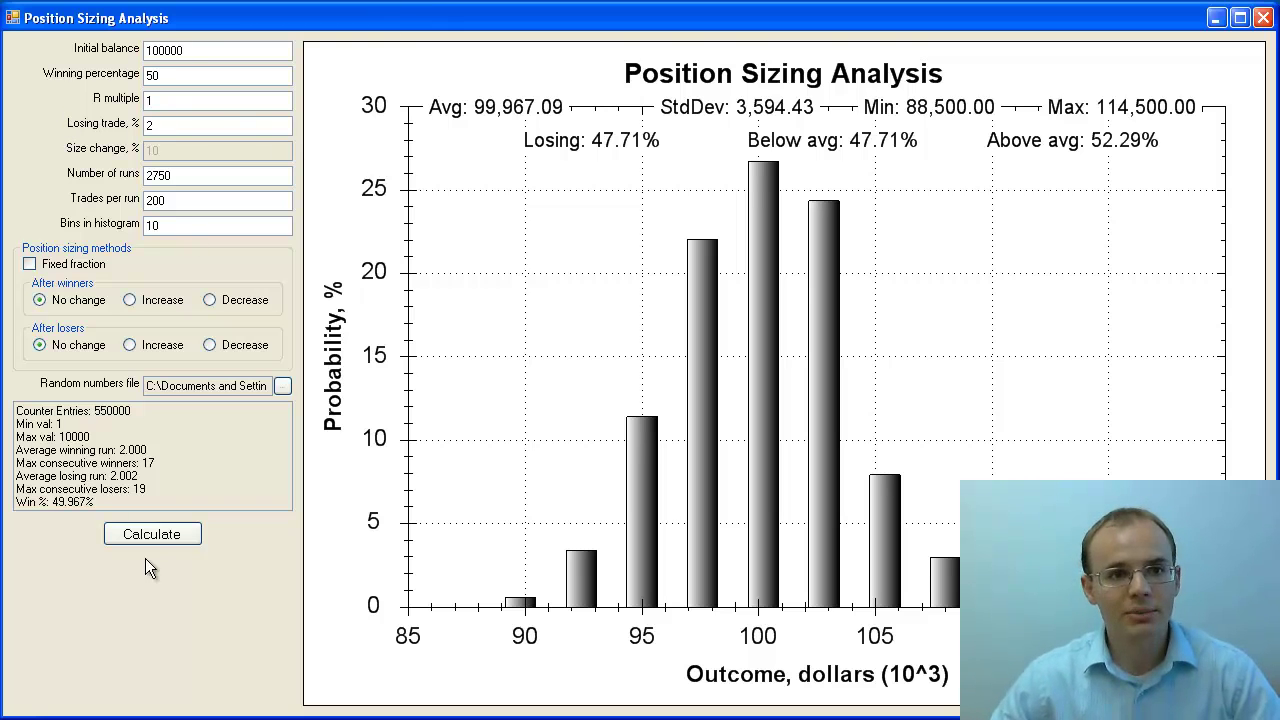
left_click(150, 540)
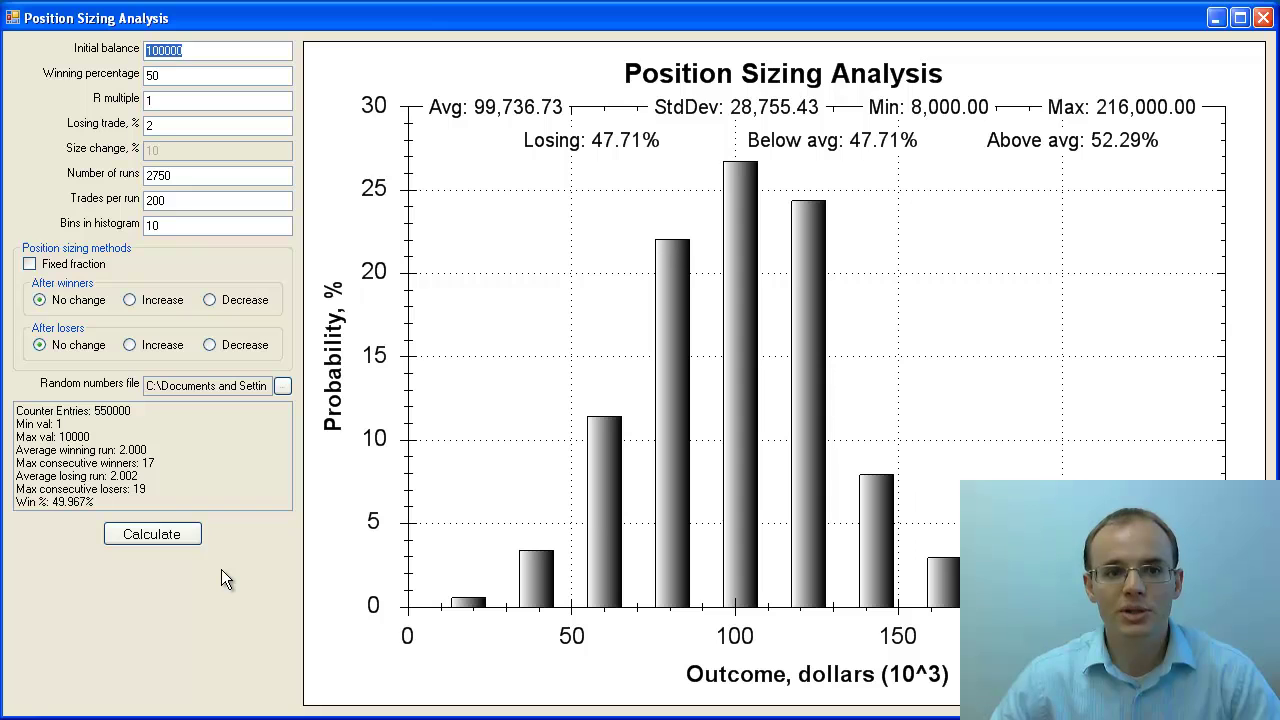